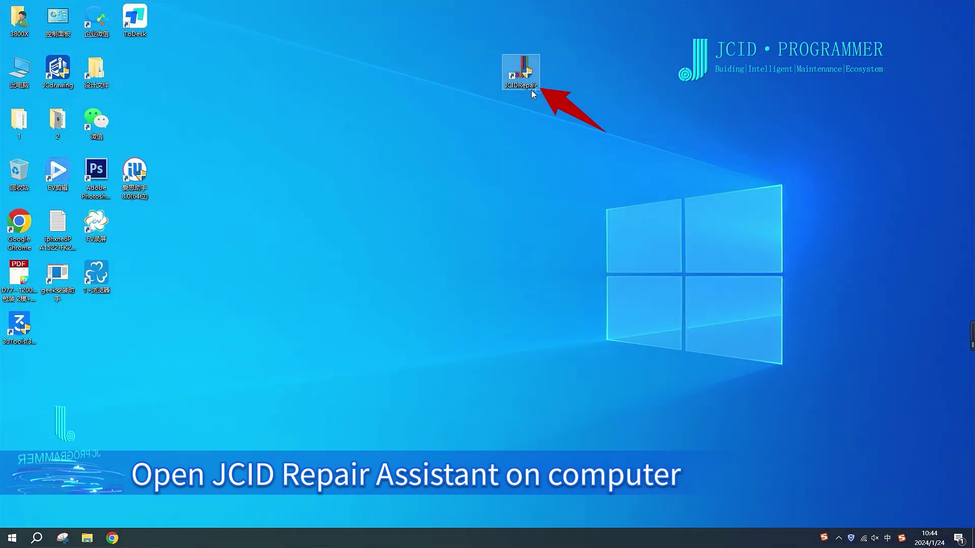
# Launch JCIDRepair, log in, and read the connected iPhone 14 Pro Max's details
pyautogui.doubleClick(526, 84)
pyautogui.click(500, 344)
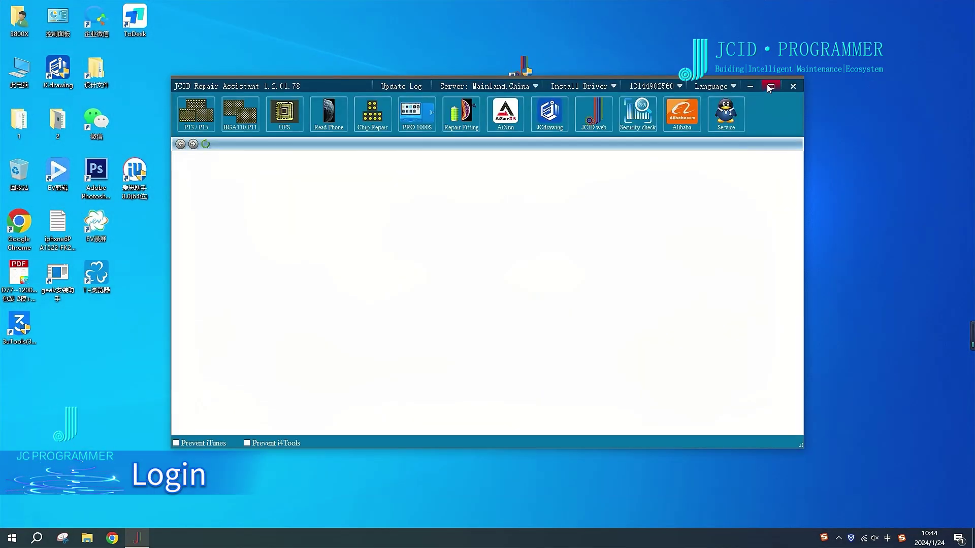
pyautogui.click(162, 58)
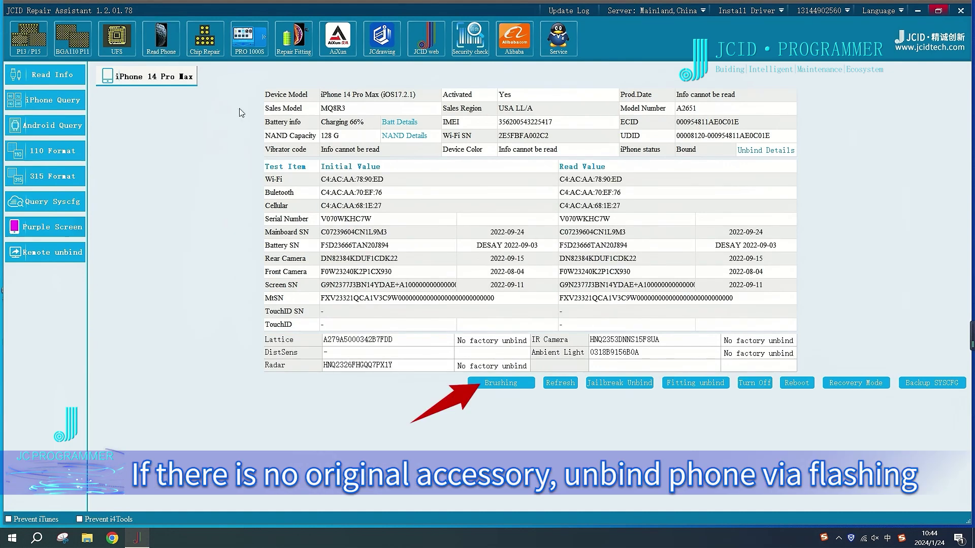
pyautogui.click(518, 389)
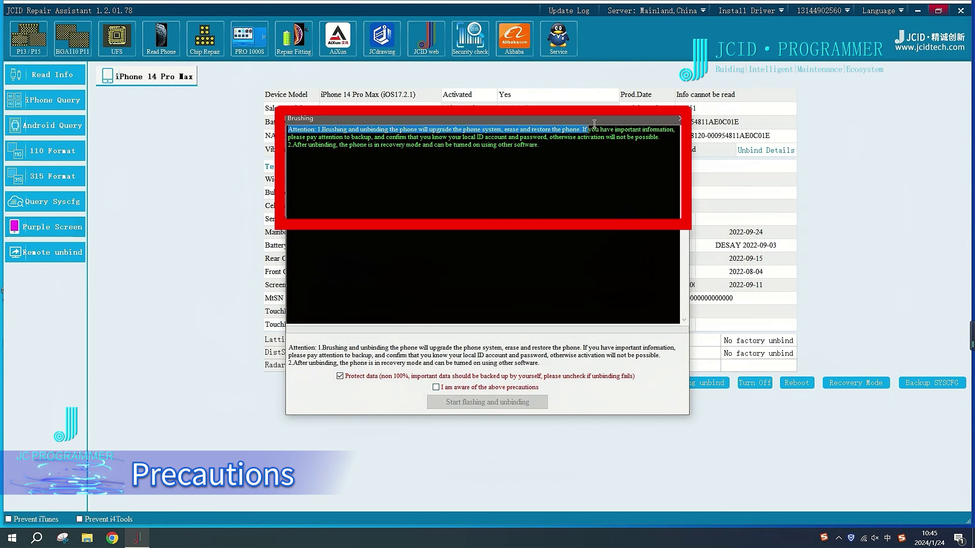
pyautogui.moveTo(392, 124); pyautogui.dragTo(539, 145)
pyautogui.click(620, 261)
pyautogui.click(681, 119)
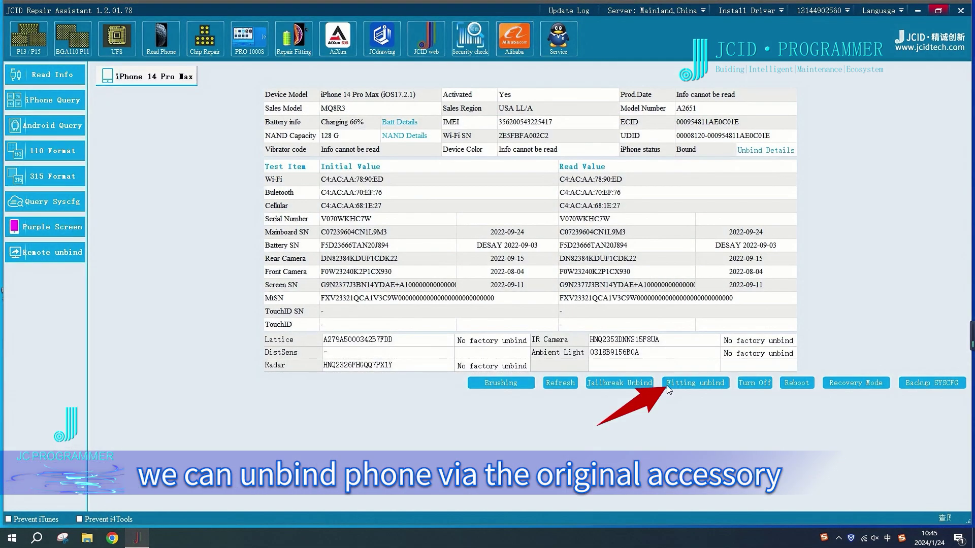
pyautogui.click(666, 386)
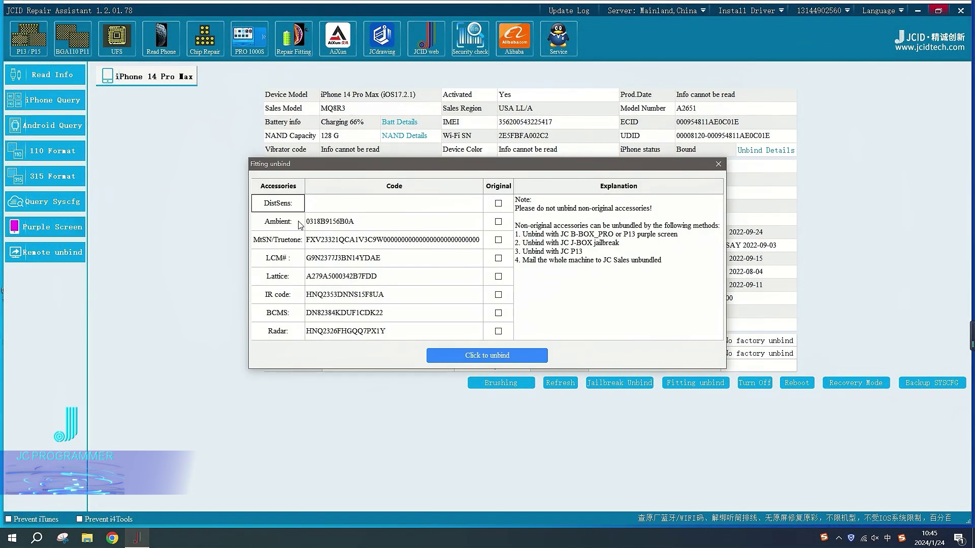
pyautogui.click(498, 222)
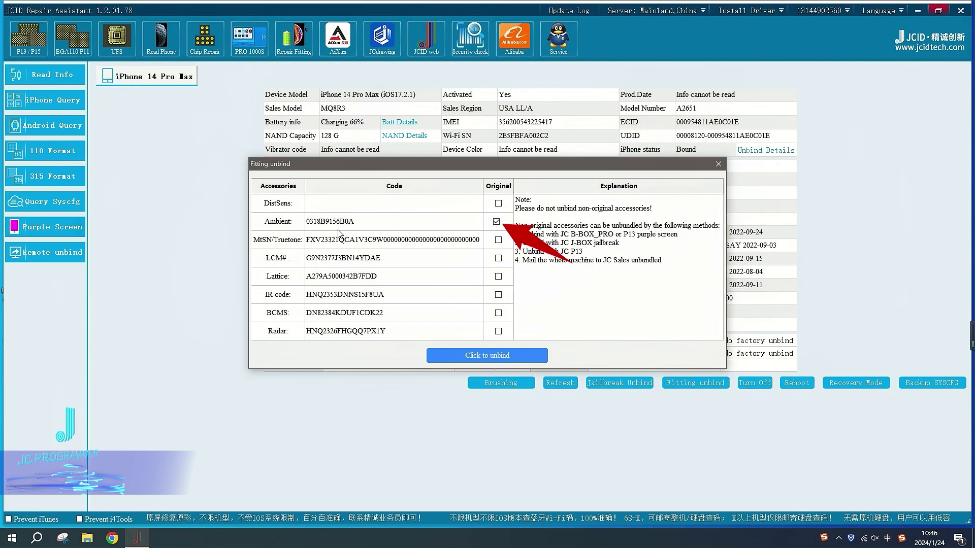
pyautogui.click(487, 355)
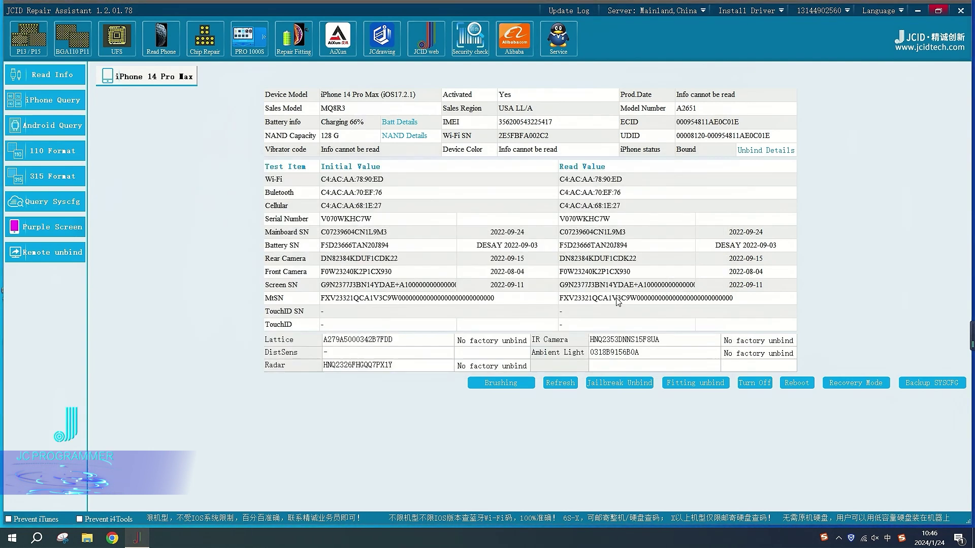
# Acknowledge the flashing precautions and start flashing-and-unbinding to reach the firmware picker
pyautogui.click(515, 386)
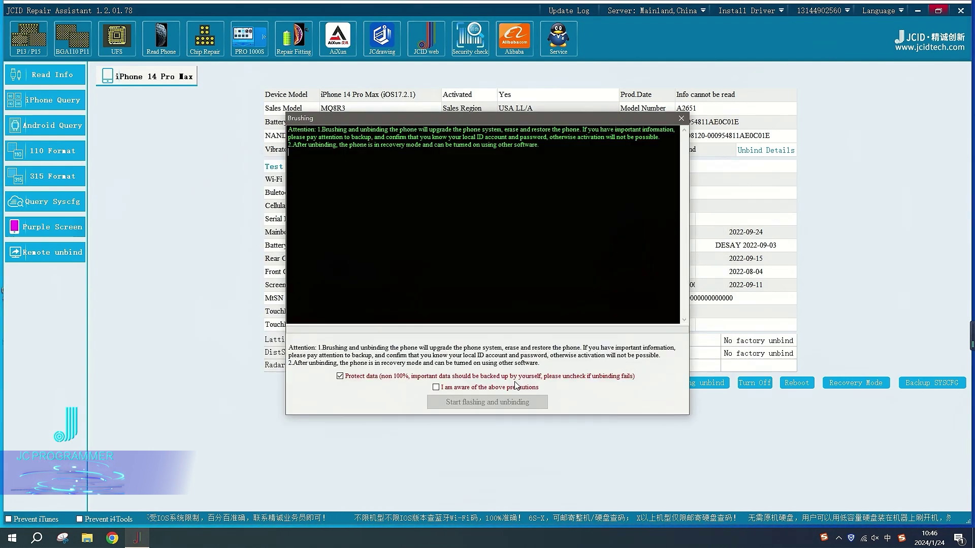
pyautogui.click(436, 387)
pyautogui.click(487, 401)
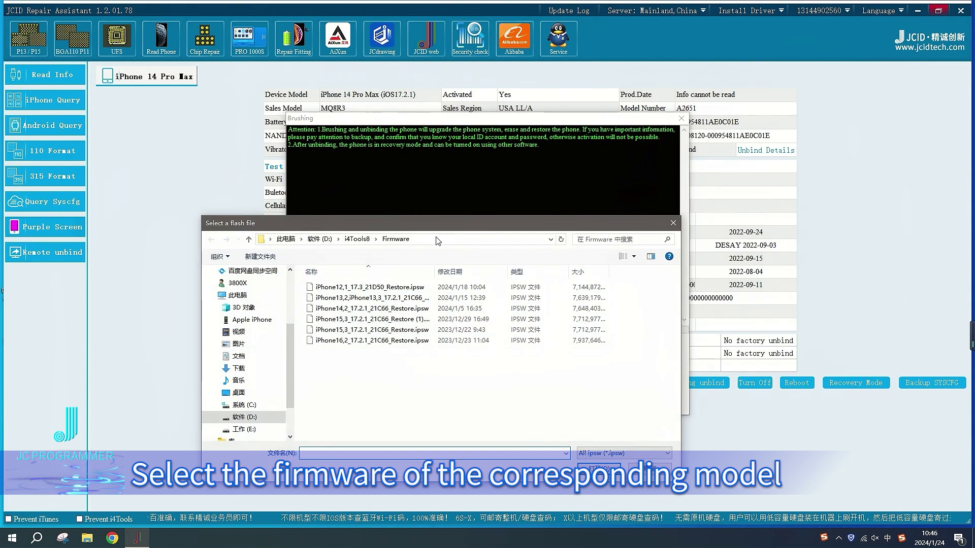
# Select the iPhone15,3 17.2.1 restore ipsw and begin the unbinding flash
pyautogui.moveTo(451, 230); pyautogui.dragTo(462, 206)
pyautogui.click(412, 296)
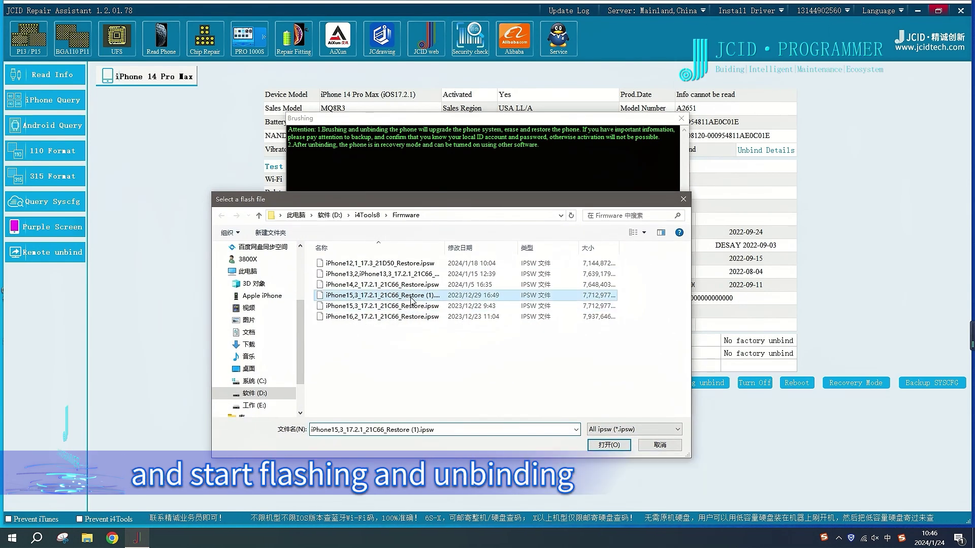
pyautogui.click(608, 446)
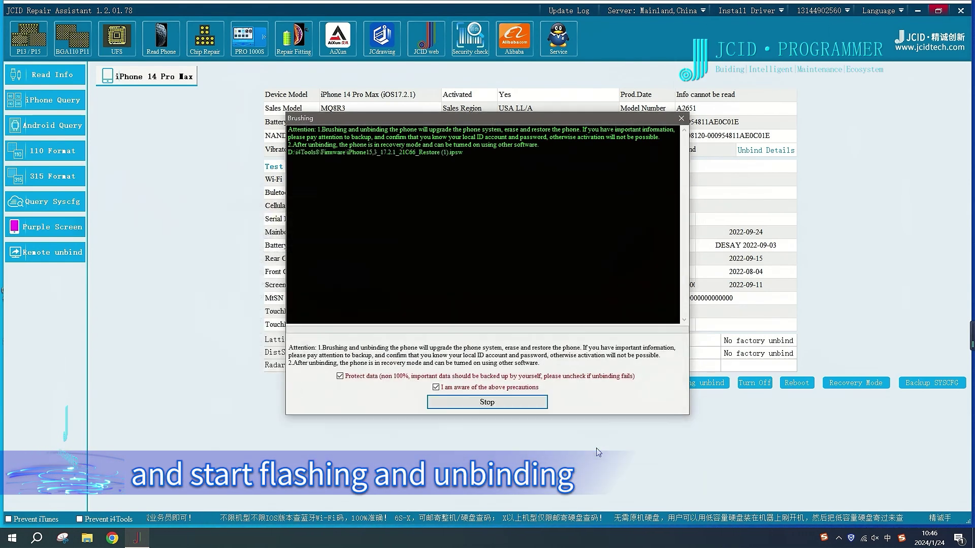